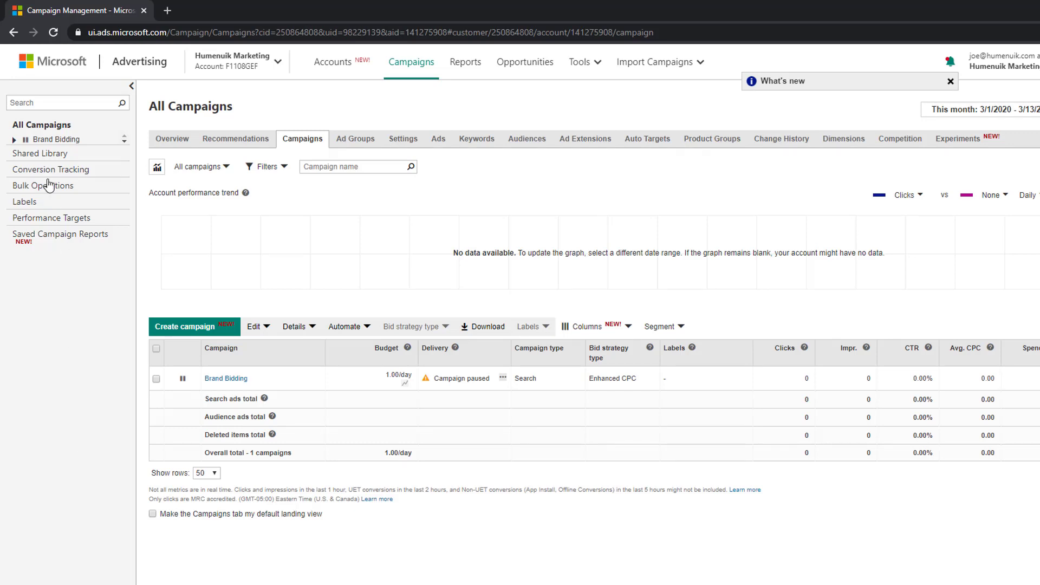
Step: Open the UET tags page within Conversion Tracking
{"action": "left_click", "coordinate": [43, 154]}
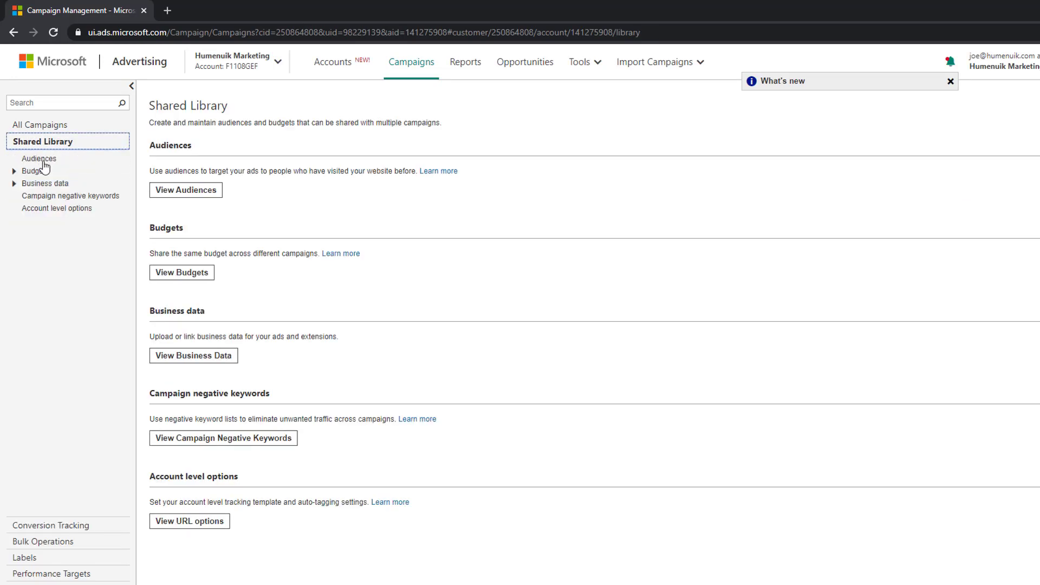
{"action": "left_click", "coordinate": [46, 526]}
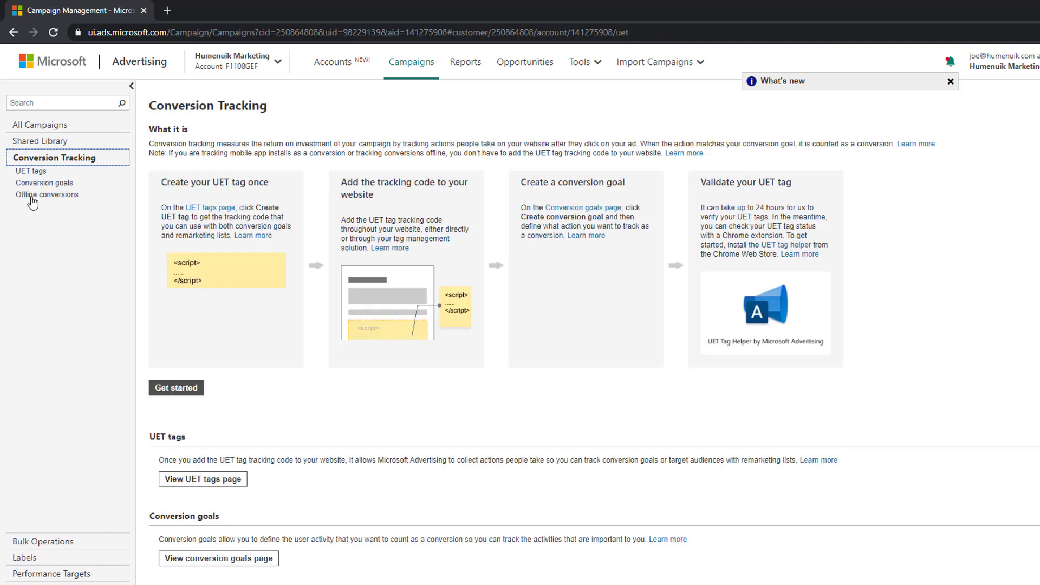
{"action": "left_click", "coordinate": [31, 170]}
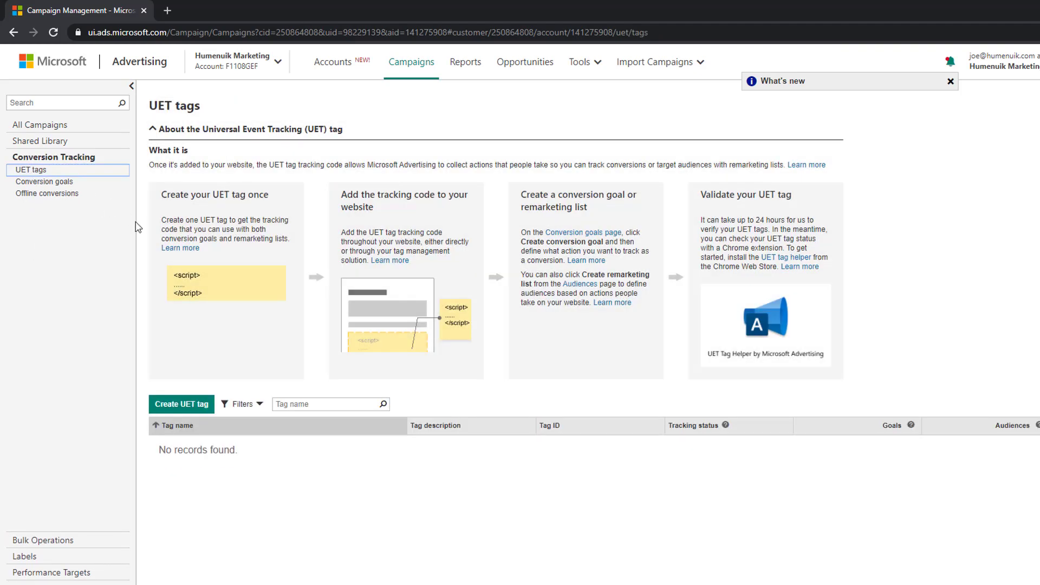
Step: Start a new UET tag and enter Humenuik as both its name and its description
{"action": "left_click", "coordinate": [199, 410]}
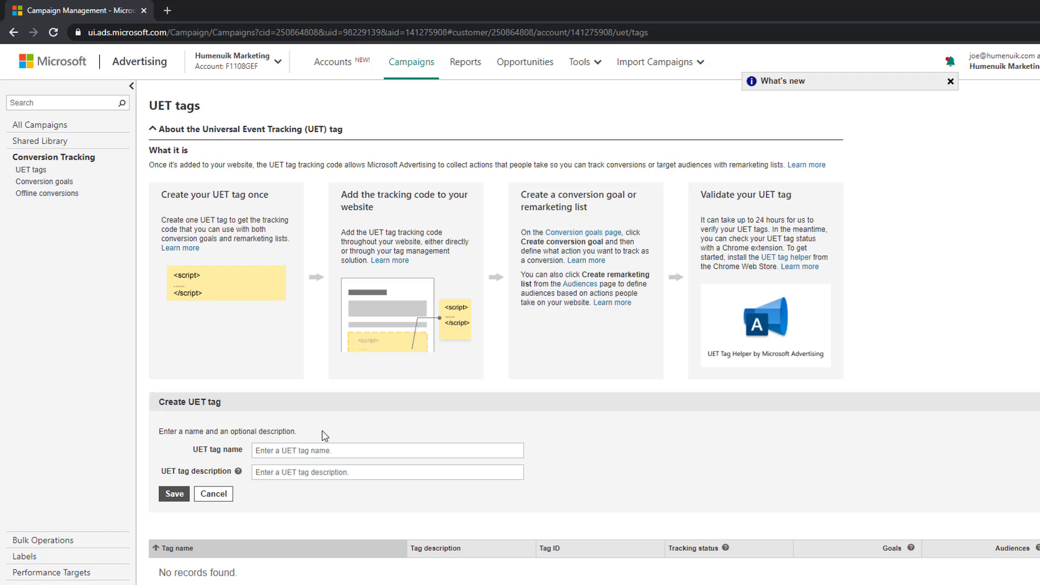
{"action": "left_click", "coordinate": [342, 449]}
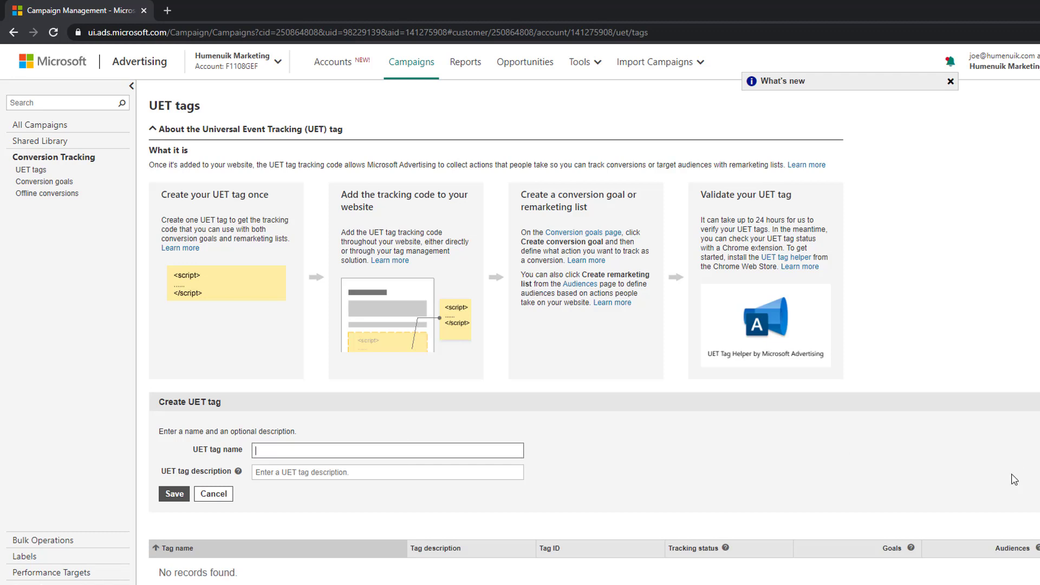
{"action": "type", "text": "My"}
{"action": "key", "text": "BackSpace"}
{"action": "key", "text": "BackSpace"}
{"action": "key", "text": "BackSpace"}
{"action": "type", "text": "Humenuik"}
{"action": "key", "text": "ctrl+a"}
{"action": "key", "text": "ctrl+c"}
{"action": "left_click", "coordinate": [446, 469]}
{"action": "key", "text": "ctrl+v"}
{"action": "left_click", "coordinate": [684, 486]}
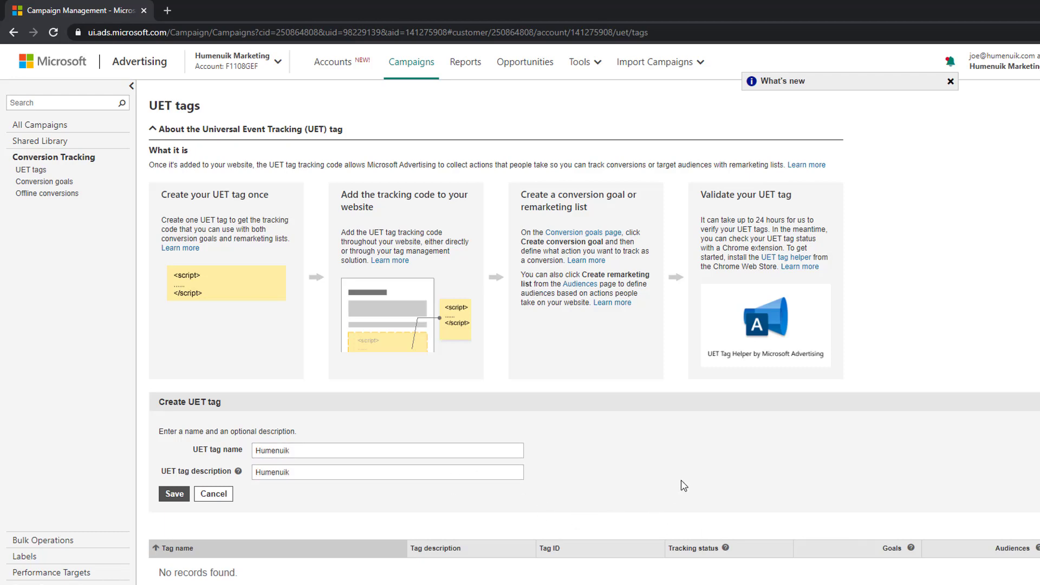
Step: Save the new UET tag and copy its JavaScript tracking code to the clipboard
{"action": "left_click", "coordinate": [166, 496]}
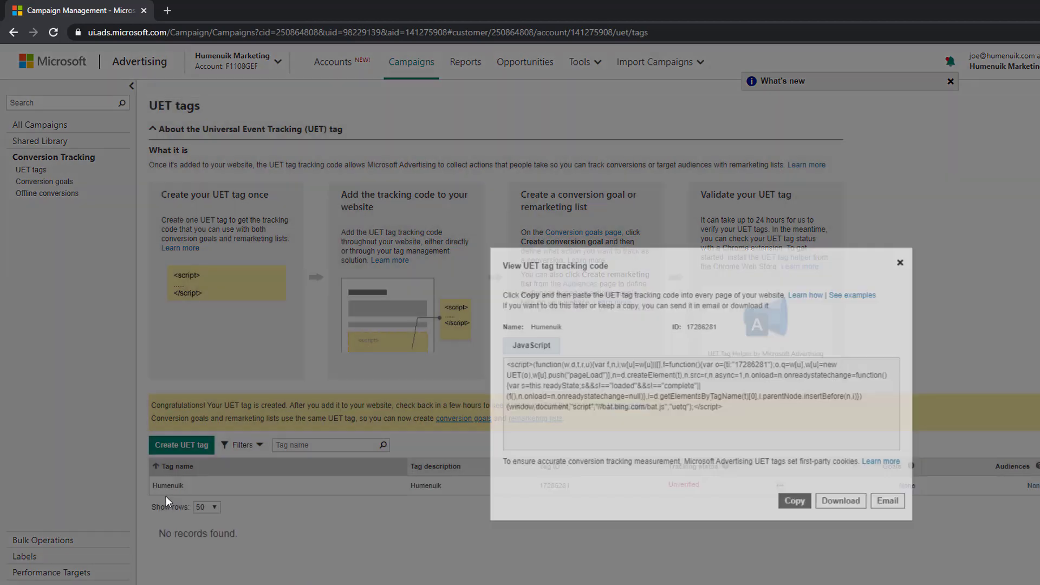
{"action": "left_click", "coordinate": [685, 463]}
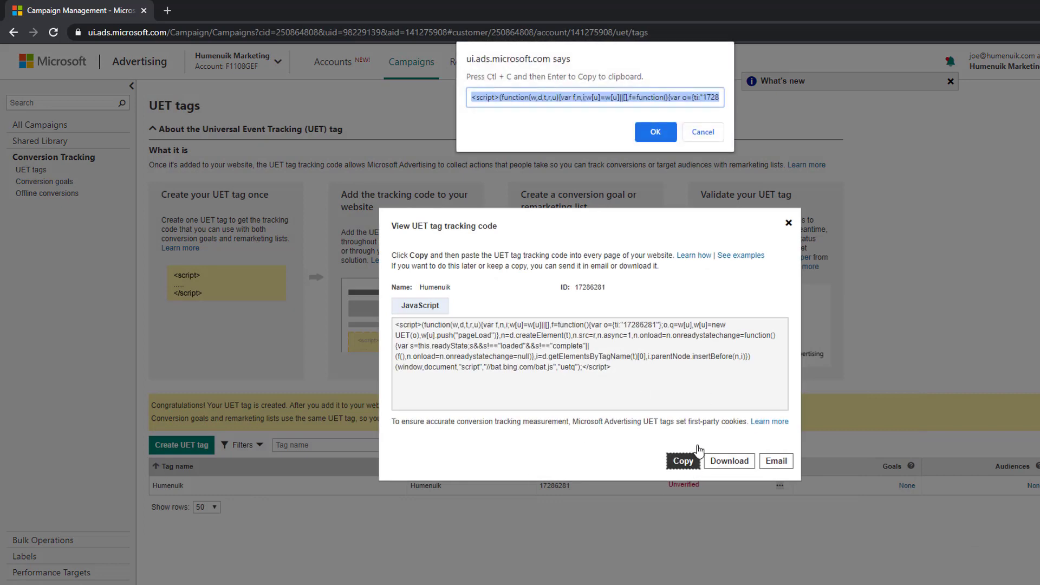
{"action": "left_click", "coordinate": [656, 140]}
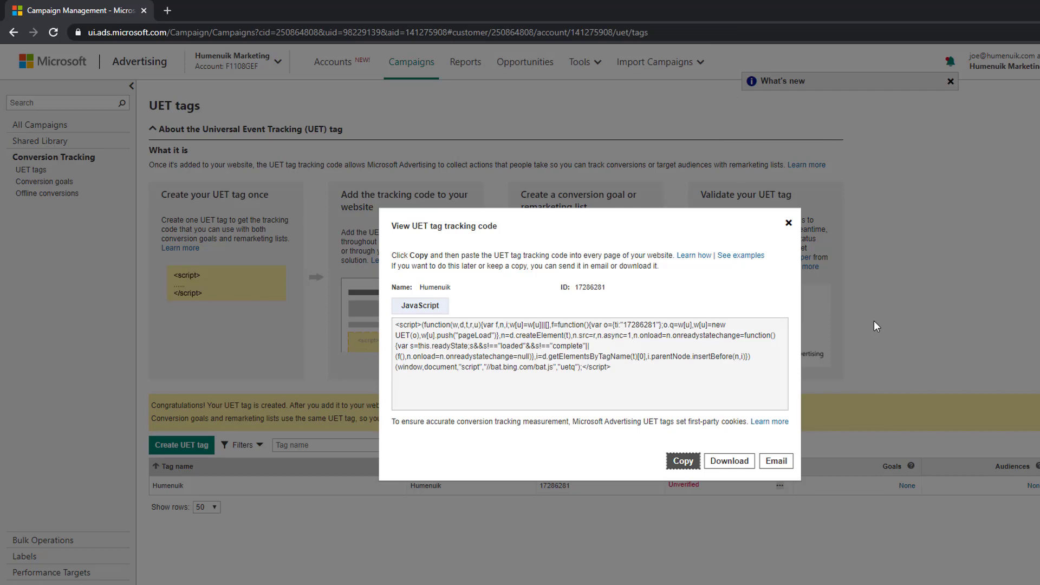
Step: Switch to Shopify at shopify.com in a new browser tab and log in to the HumenuikTestStore admin
{"action": "key", "text": "ctrl+t"}
{"action": "type", "text": "shopify.com"}
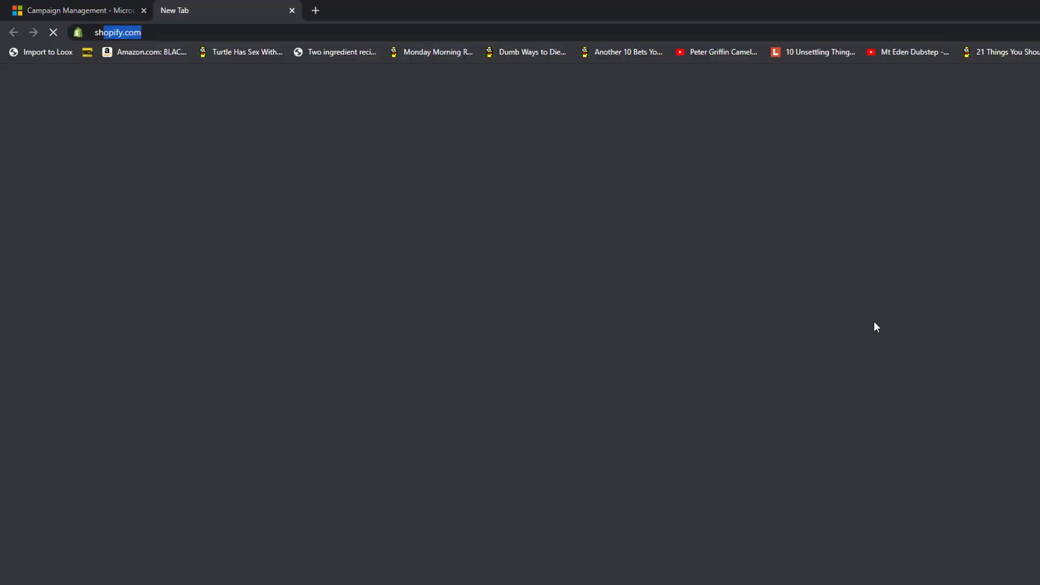
{"action": "key", "text": "Return"}
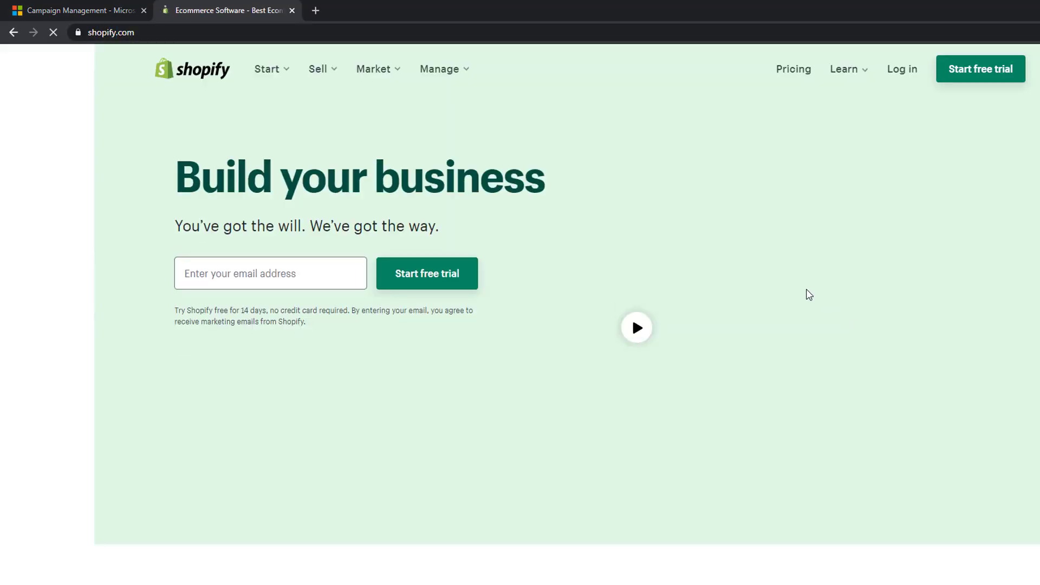
{"action": "left_click", "coordinate": [897, 79]}
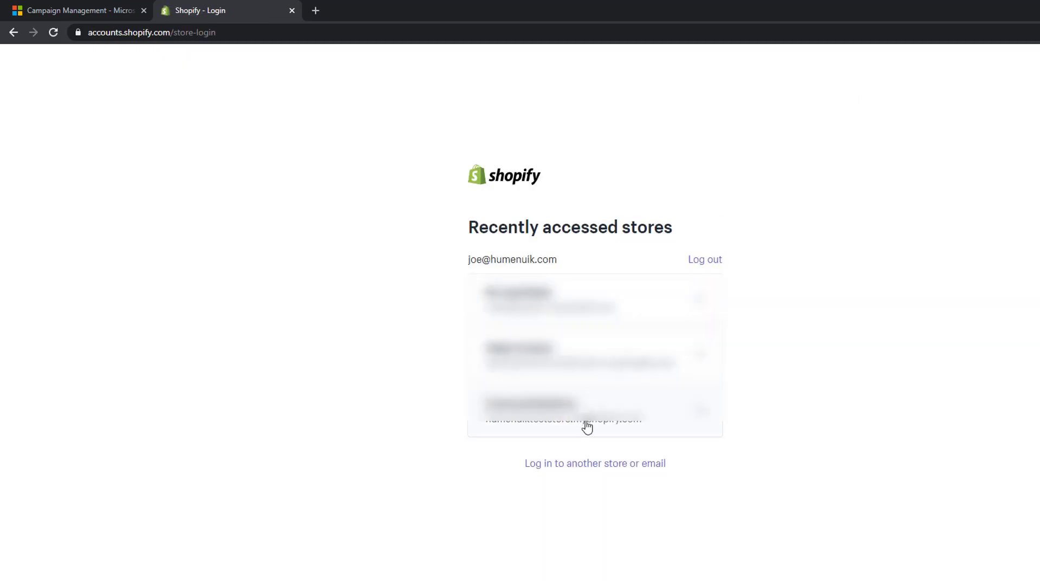
{"action": "left_click", "coordinate": [588, 427]}
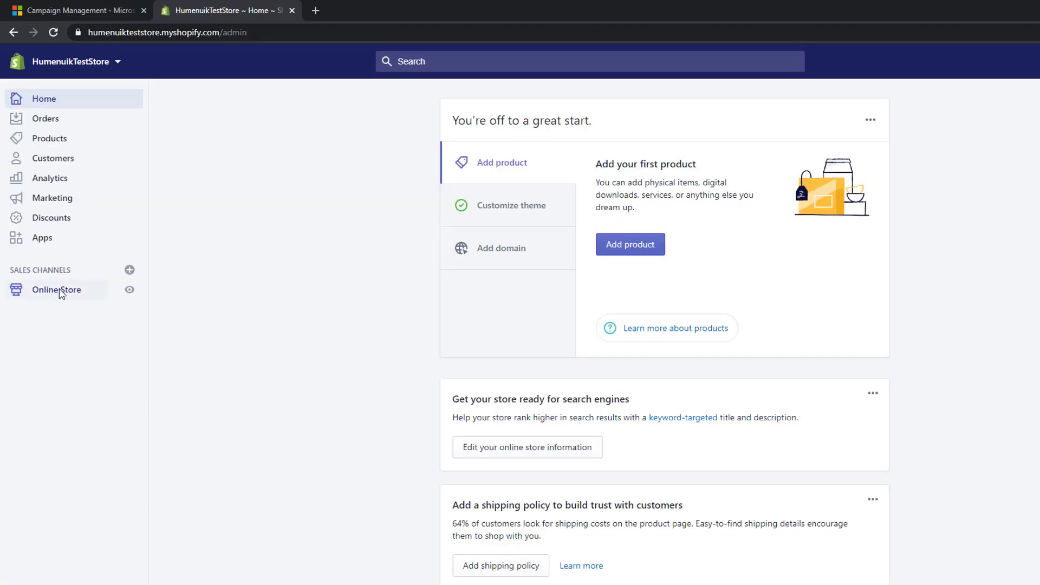
Step: Open the theme.liquid layout file in the code editor of the Online Store's live Debut theme
{"action": "left_click", "coordinate": [61, 291]}
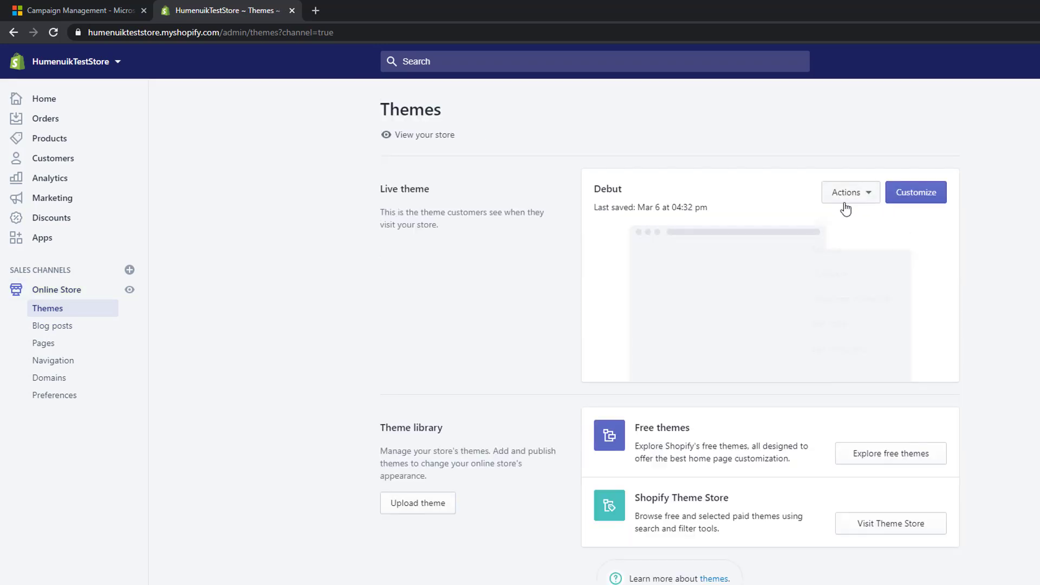
{"action": "left_click", "coordinate": [845, 201]}
{"action": "left_click", "coordinate": [844, 327]}
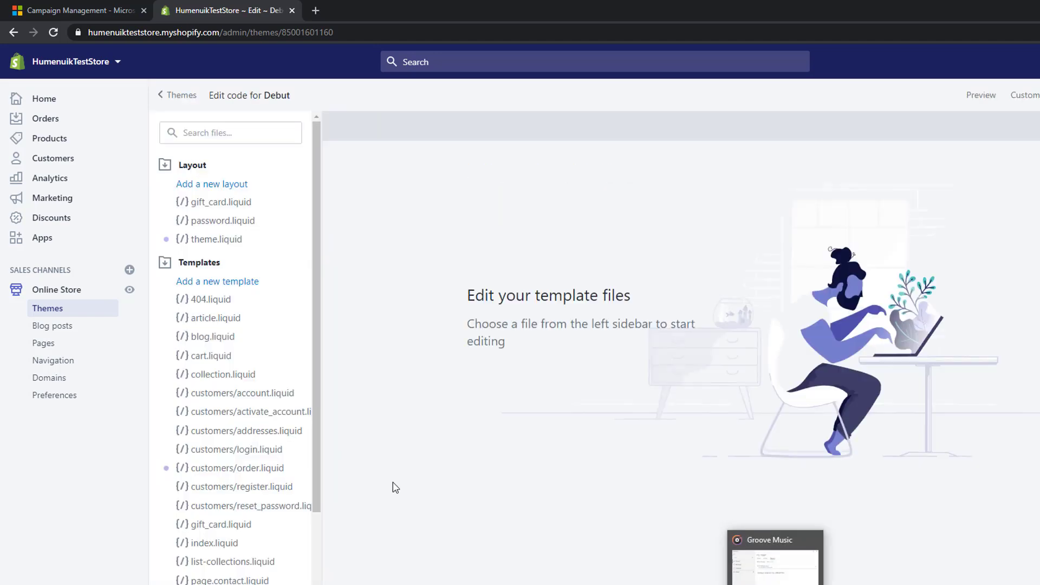
{"action": "left_click", "coordinate": [216, 240]}
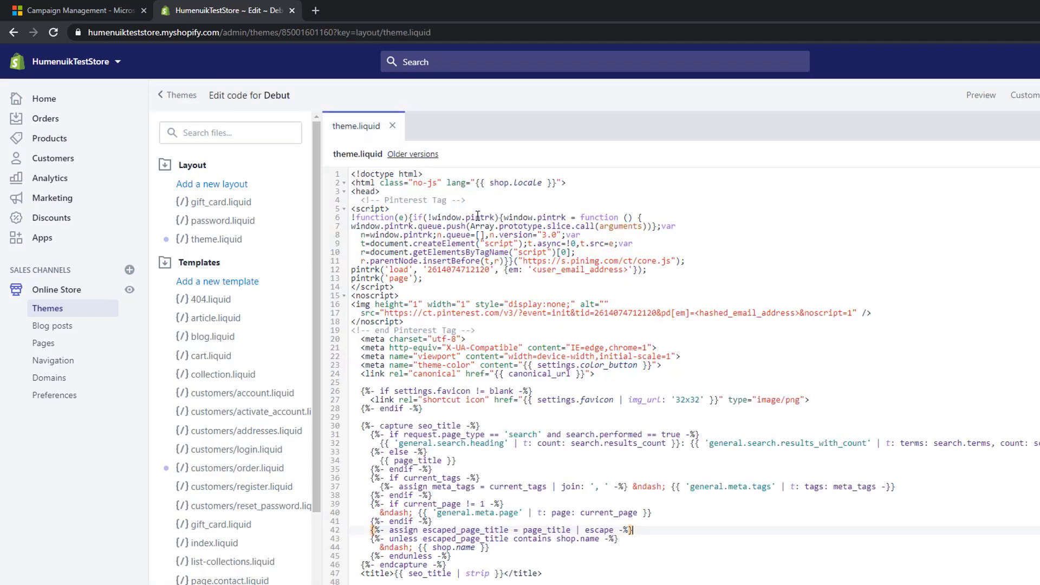
Step: Paste the copied UET tracking code directly after the opening <head> tag in theme.liquid and save the file
{"action": "left_click", "coordinate": [381, 191]}
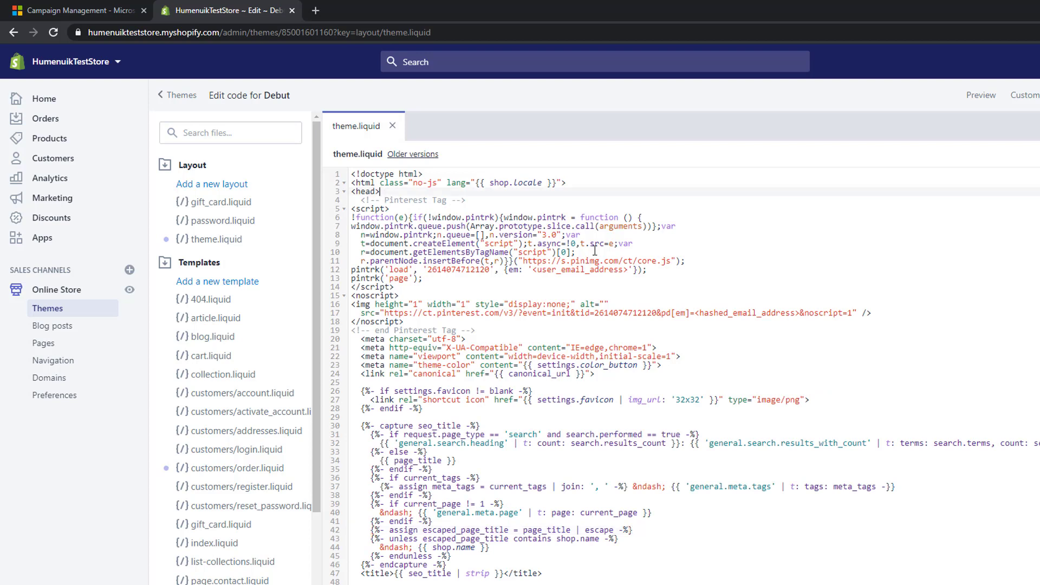
{"action": "key", "text": "ctrl+v"}
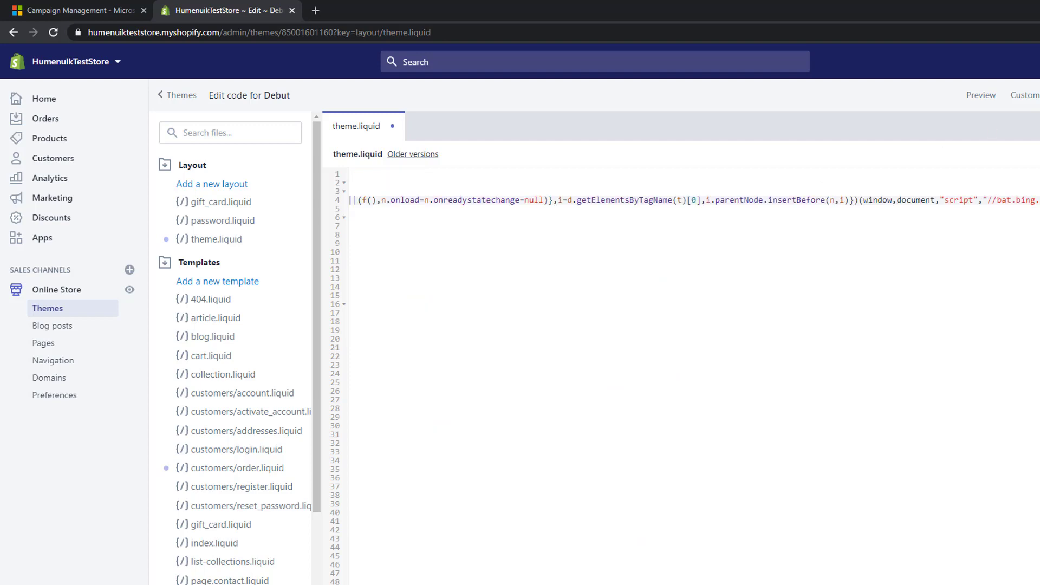
{"action": "key", "text": "ctrl+s"}
{"action": "scroll", "coordinate": [693, 374], "scroll_direction": "left", "scroll_amount": 20}
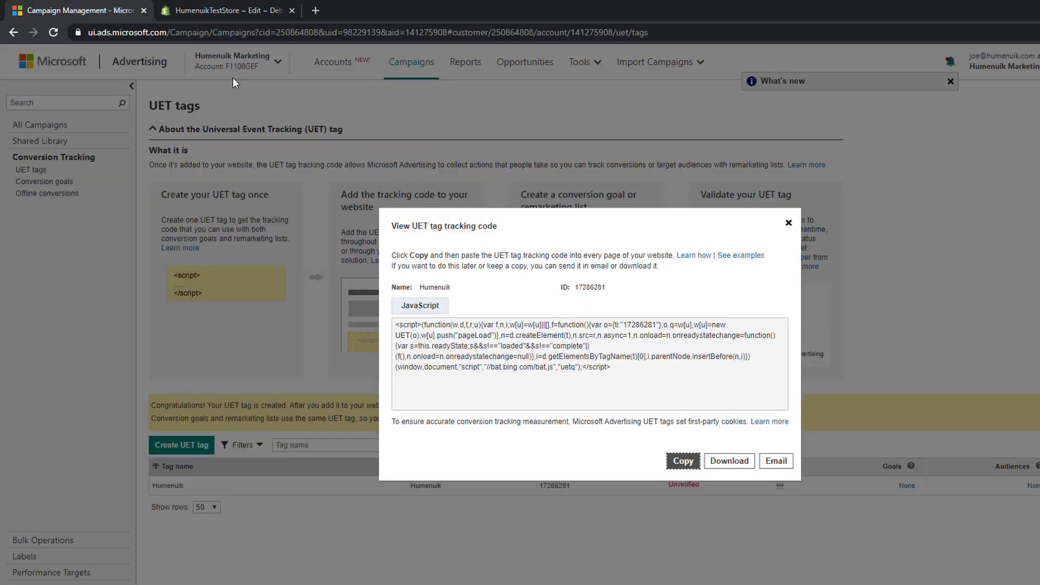
Step: Switch back to Microsoft Advertising, dismiss the tracking code window and start creating a conversion goal
{"action": "left_click", "coordinate": [76, 10]}
{"action": "left_click", "coordinate": [788, 223]}
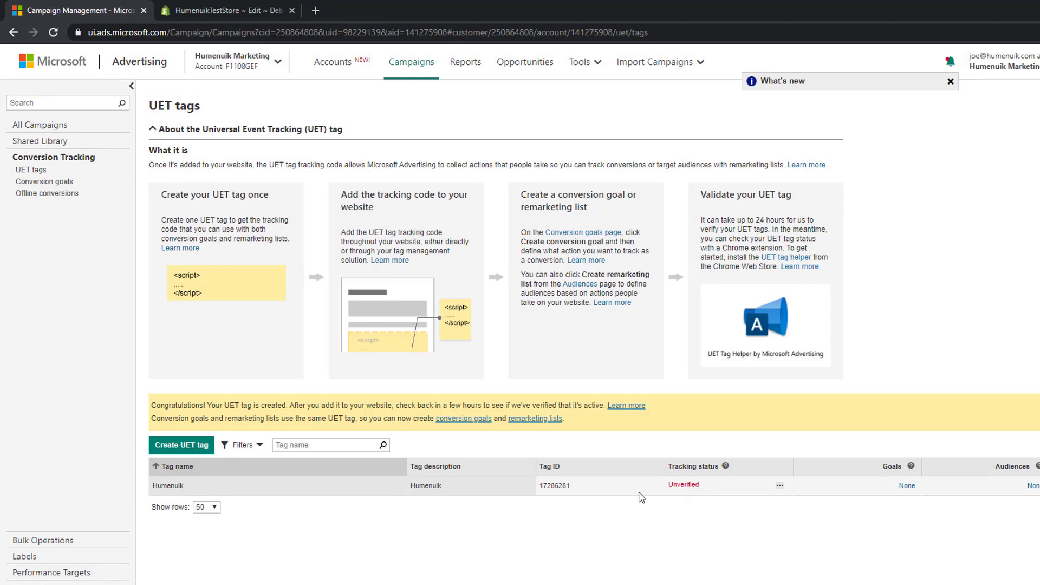
{"action": "left_click", "coordinate": [43, 183]}
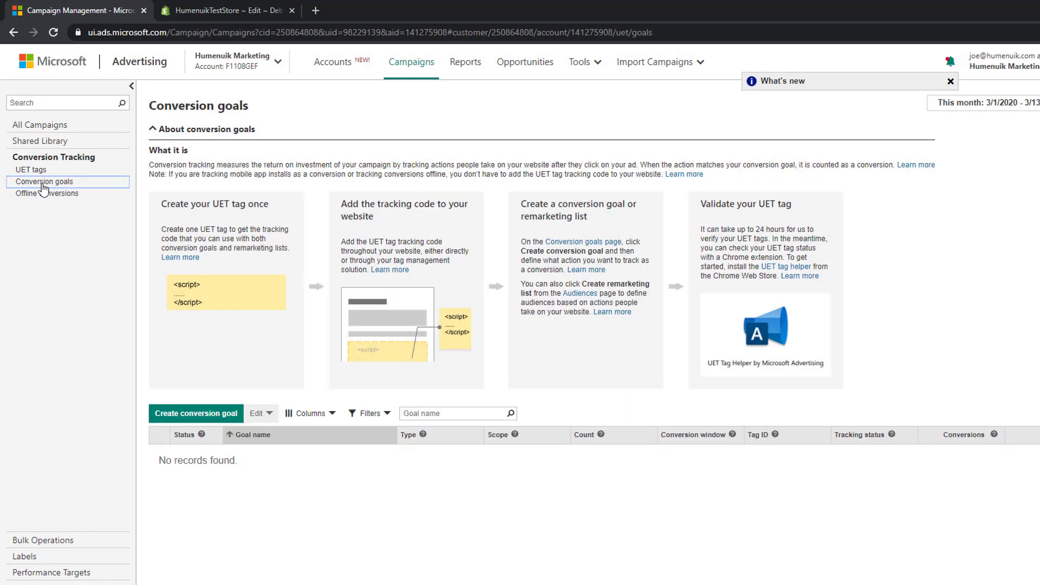
{"action": "left_click", "coordinate": [181, 415]}
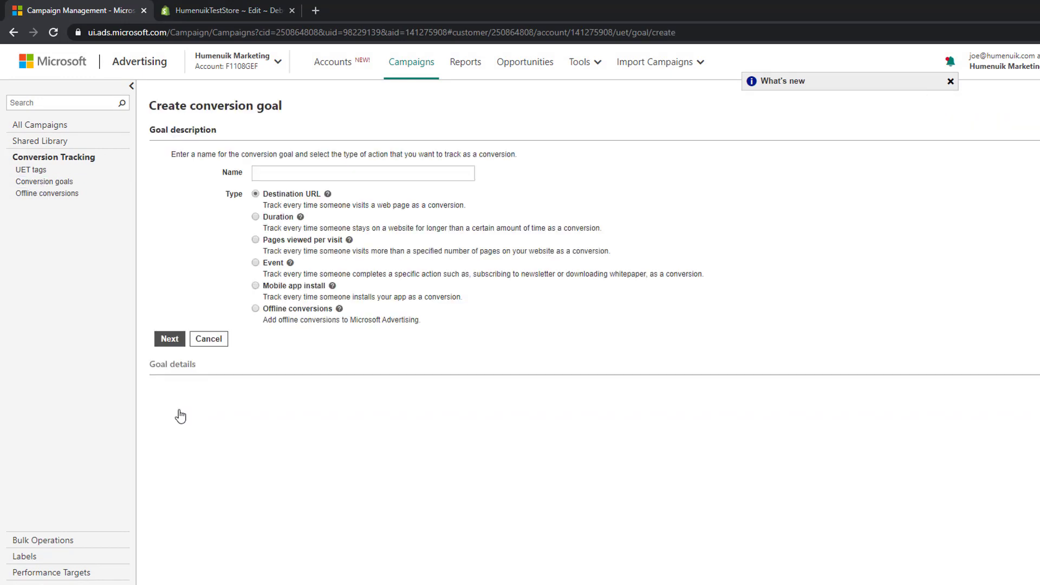
Step: Name the conversion goal Conversion, keep the Destination URL type and continue to the goal details
{"action": "left_click", "coordinate": [316, 172]}
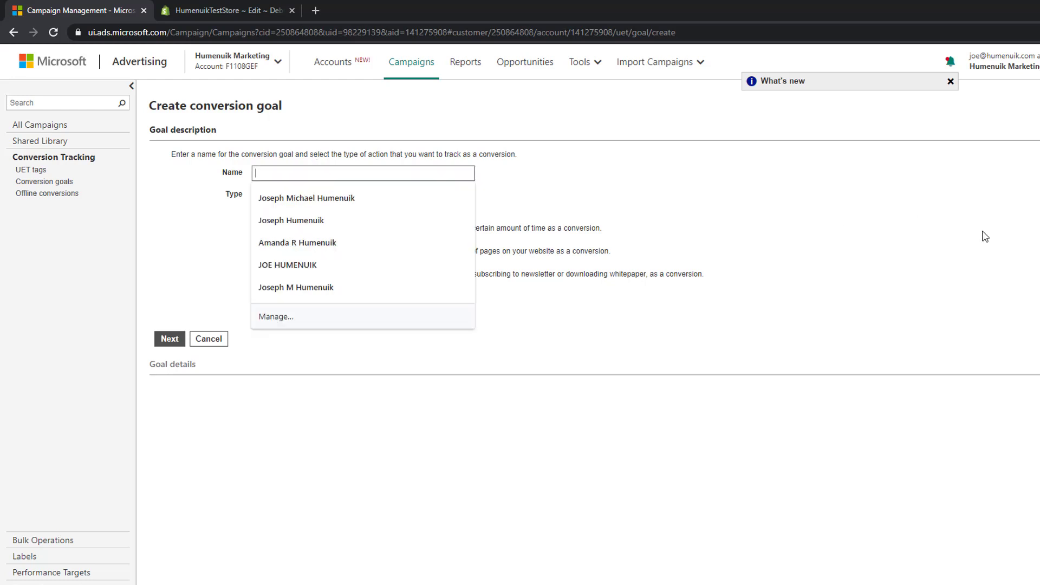
{"action": "type", "text": "Conversion"}
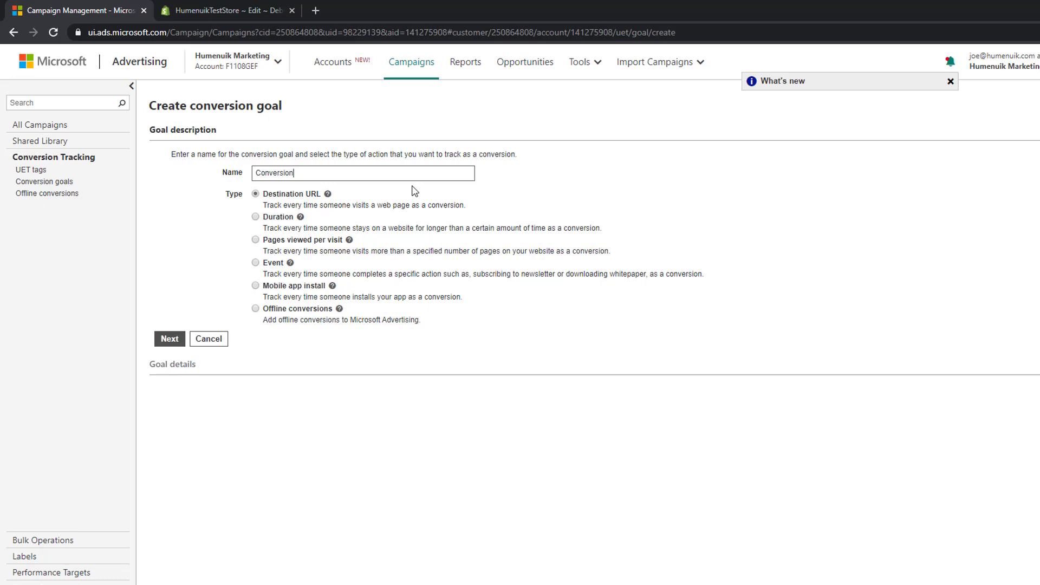
{"action": "left_click", "coordinate": [655, 453]}
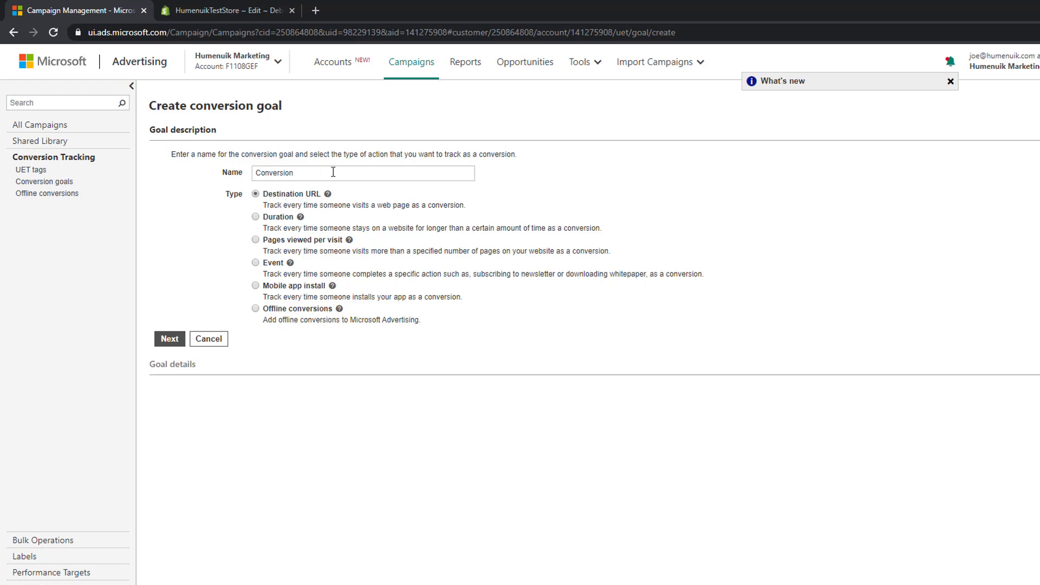
{"action": "left_click", "coordinate": [165, 341]}
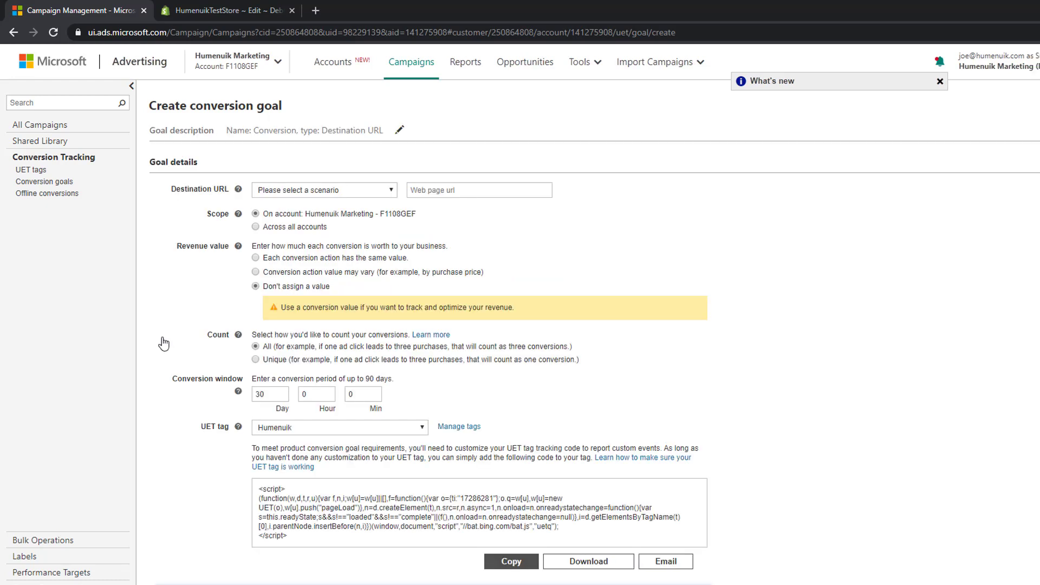
{"action": "left_click", "coordinate": [295, 194]}
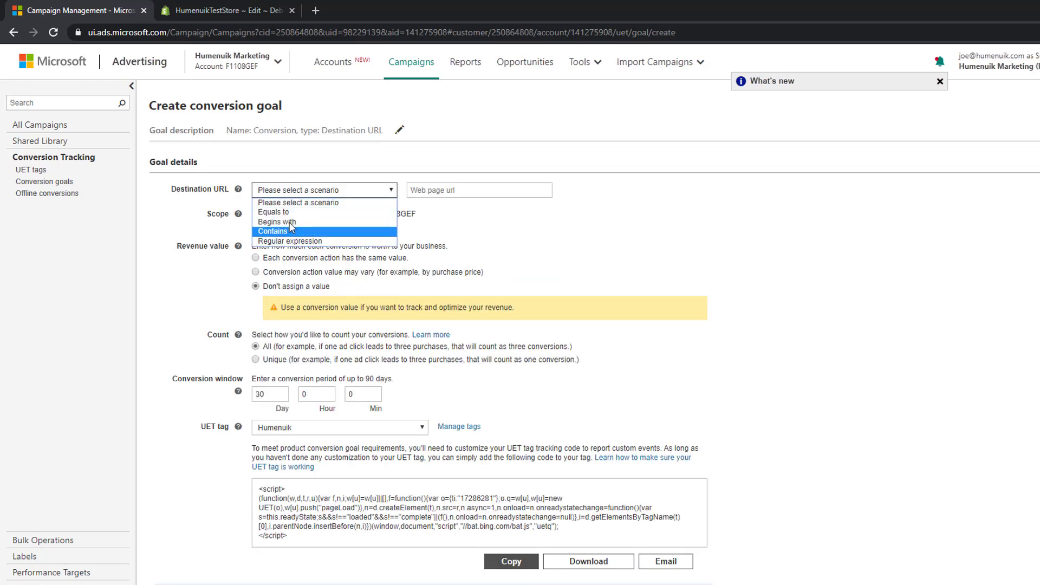
{"action": "left_click", "coordinate": [287, 212]}
{"action": "left_click", "coordinate": [479, 190]}
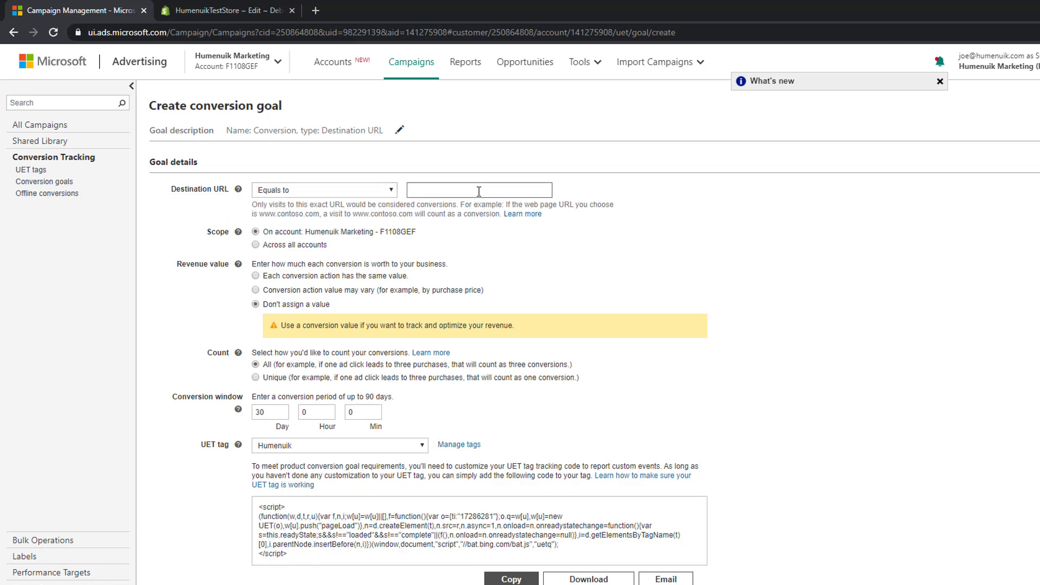
{"action": "type", "text": "www.hume"}
{"action": "type", "text": "nuik.com/thankyou"}
{"action": "left_click", "coordinate": [742, 244]}
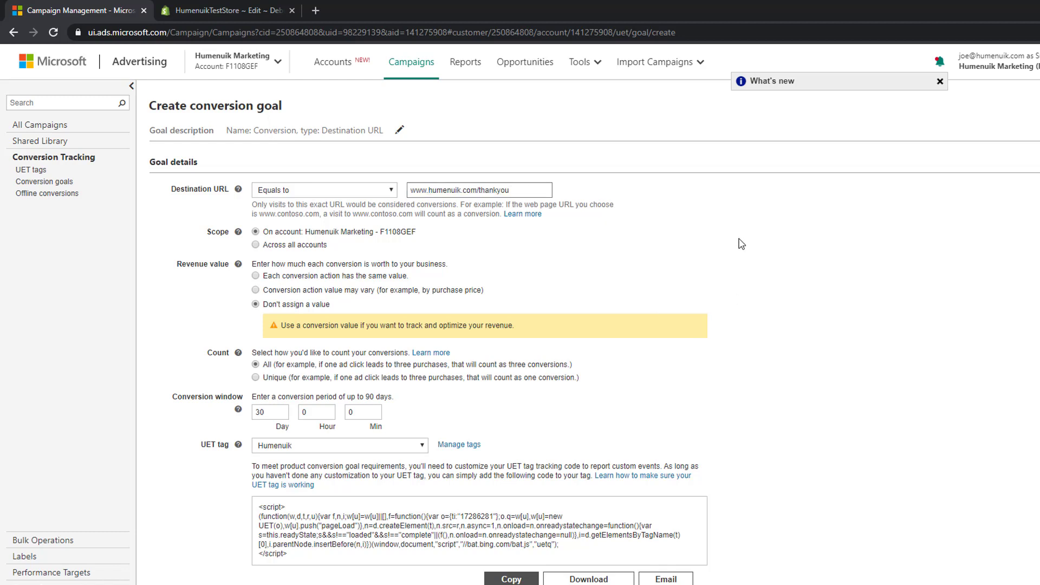
{"action": "left_click", "coordinate": [295, 193]}
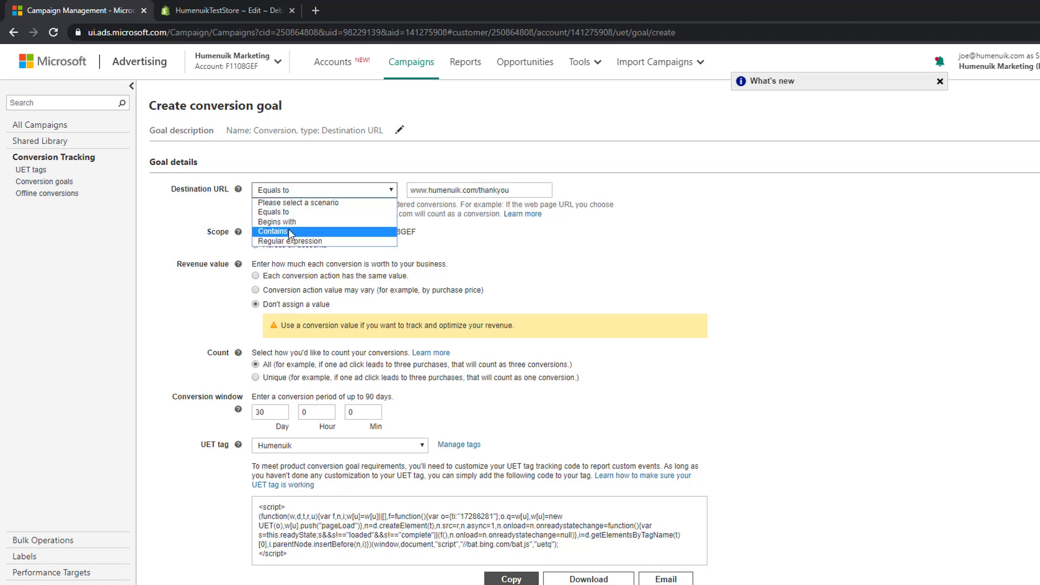
{"action": "left_click", "coordinate": [290, 213]}
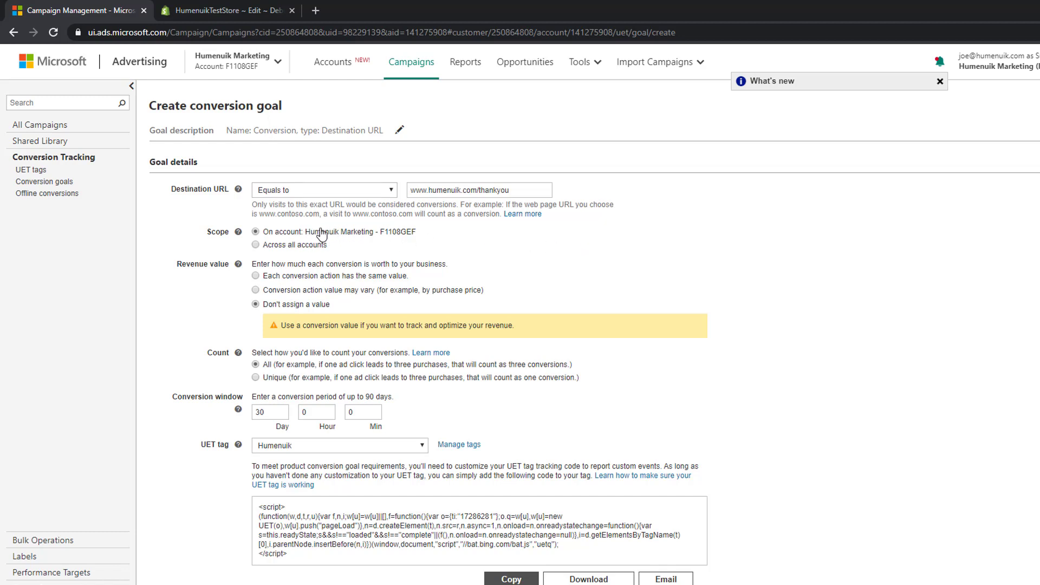
Step: Assign every conversion the same value of 1 USD, set Count to Unique with the Humenuik UET tag, and save the goal
{"action": "left_click", "coordinate": [255, 277]}
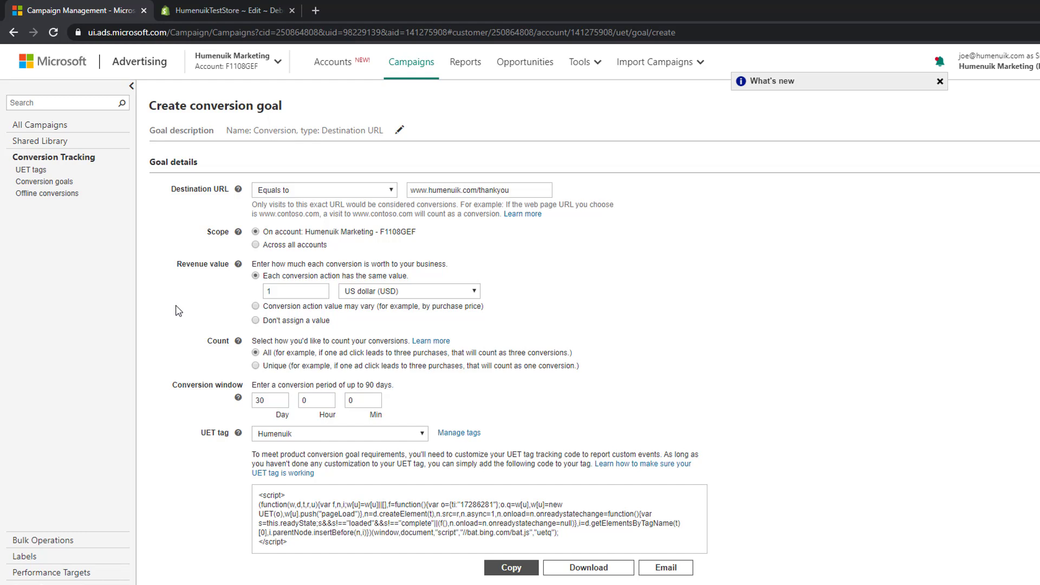
{"action": "left_click", "coordinate": [256, 366]}
{"action": "left_click", "coordinate": [294, 435]}
{"action": "left_click", "coordinate": [294, 449]}
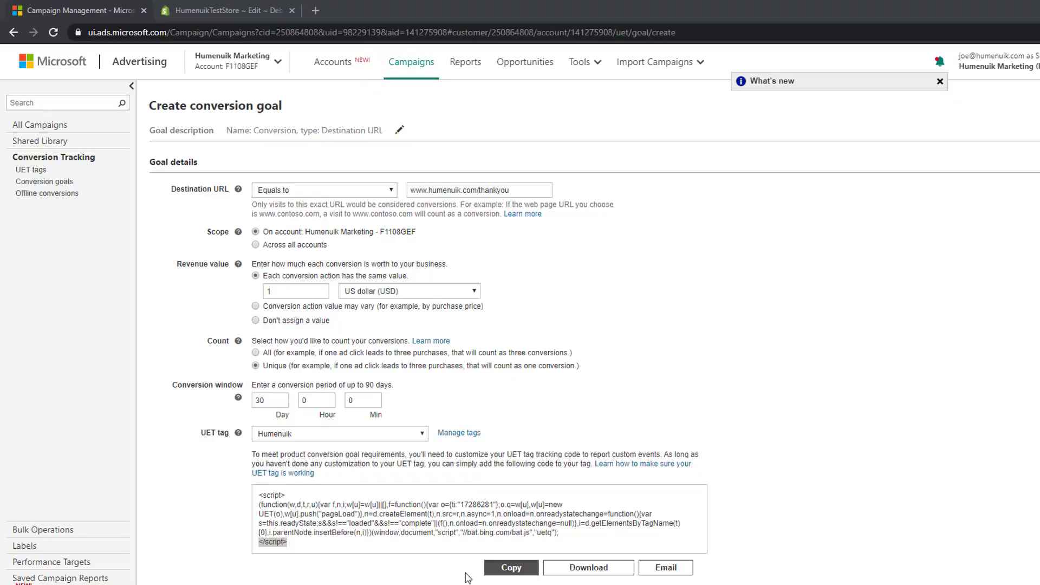
{"action": "scroll", "coordinate": [467, 577], "scroll_direction": "down", "scroll_amount": 1}
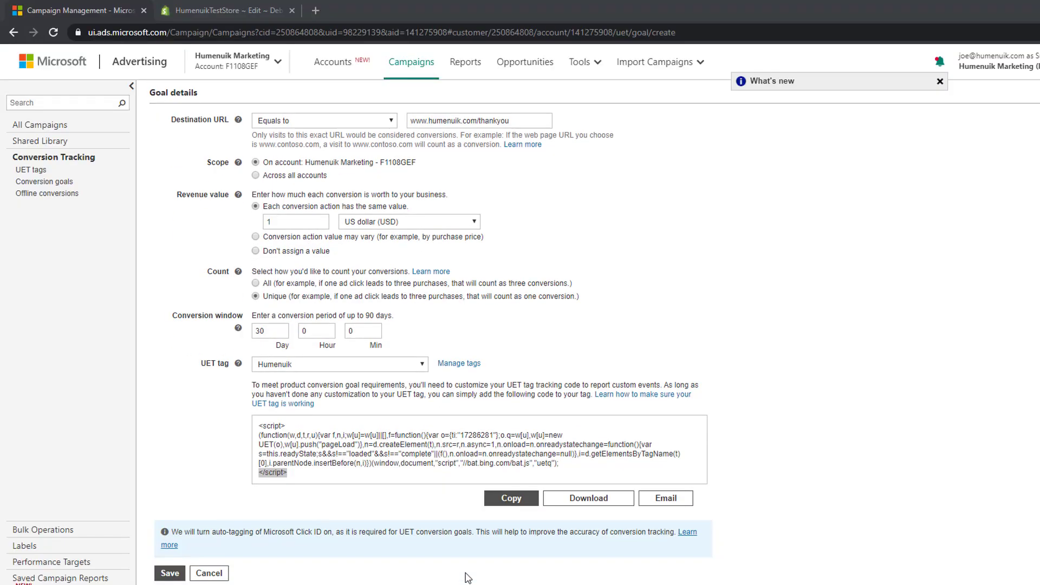
{"action": "left_click", "coordinate": [177, 578]}
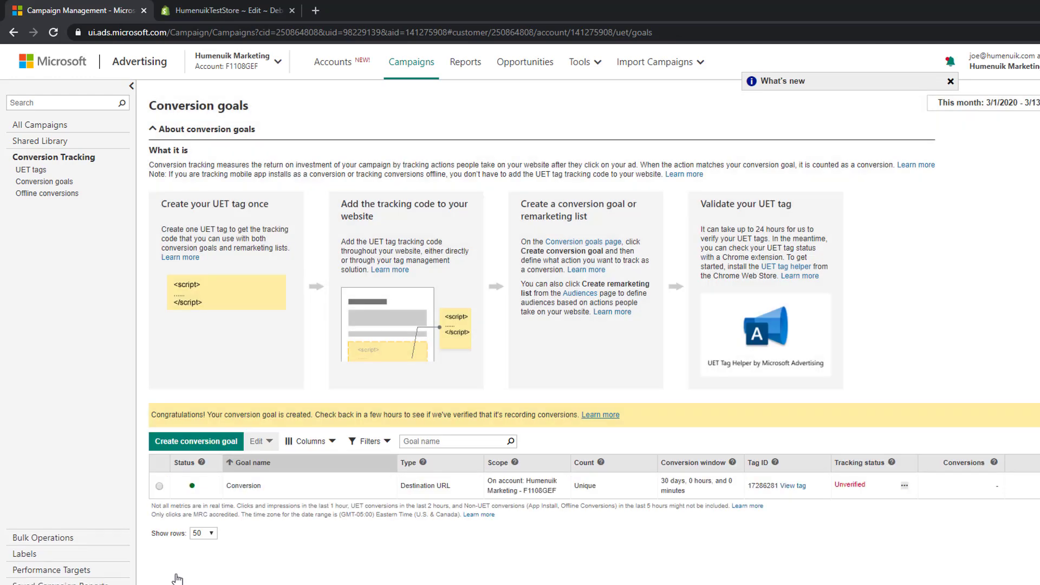